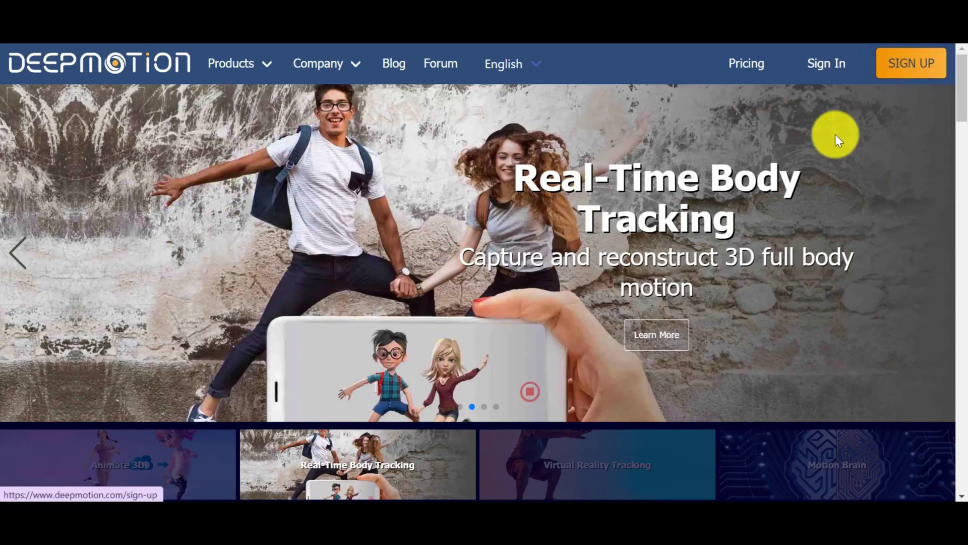
Open Animate 3D from the dashboard and skip the welcome guide to reach the Create page
mouse_move(960, 93)
left_mouse_down()
mouse_move(960, 251)
mouse_move(961, 70)
left_mouse_up()
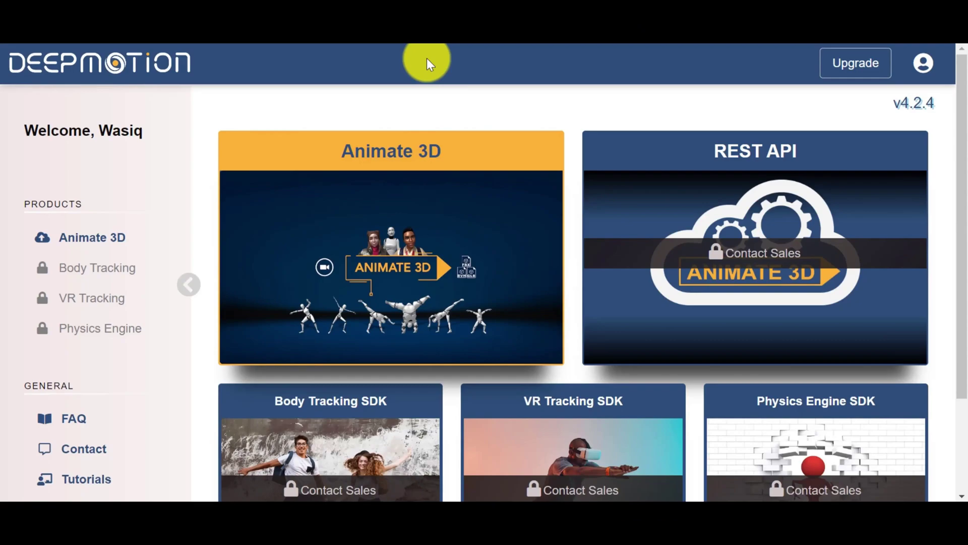
left_click(391, 257)
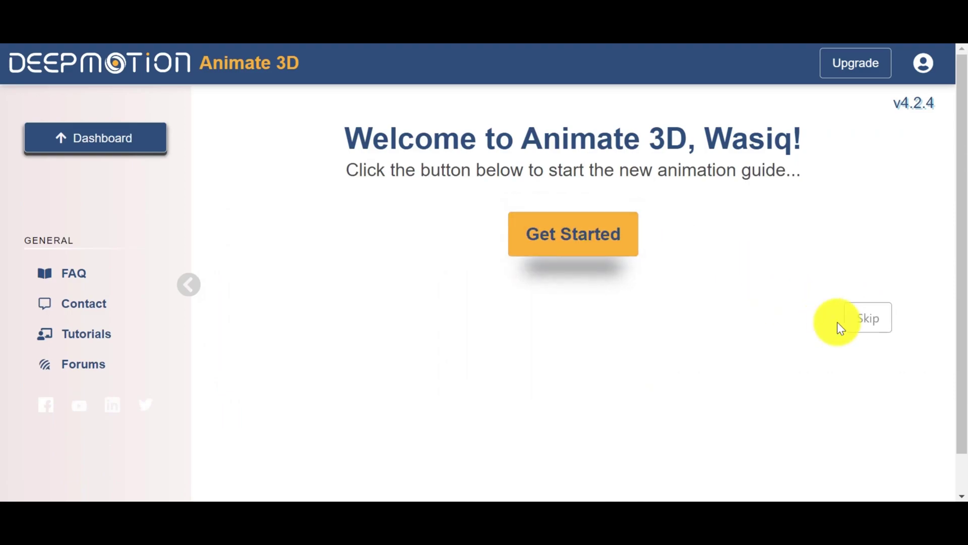
left_click(884, 316)
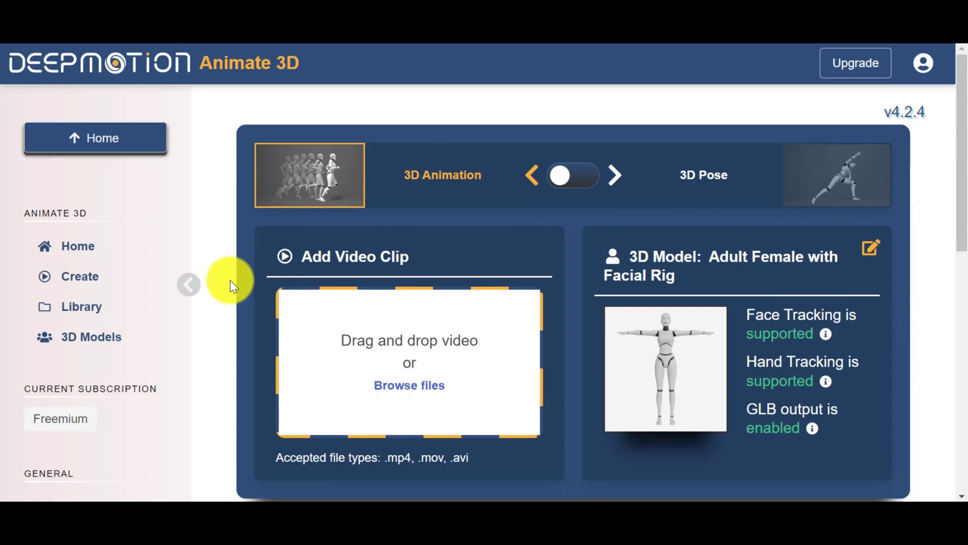
Start building a new Stylized Avatar from the 3D Models page
left_click(89, 346)
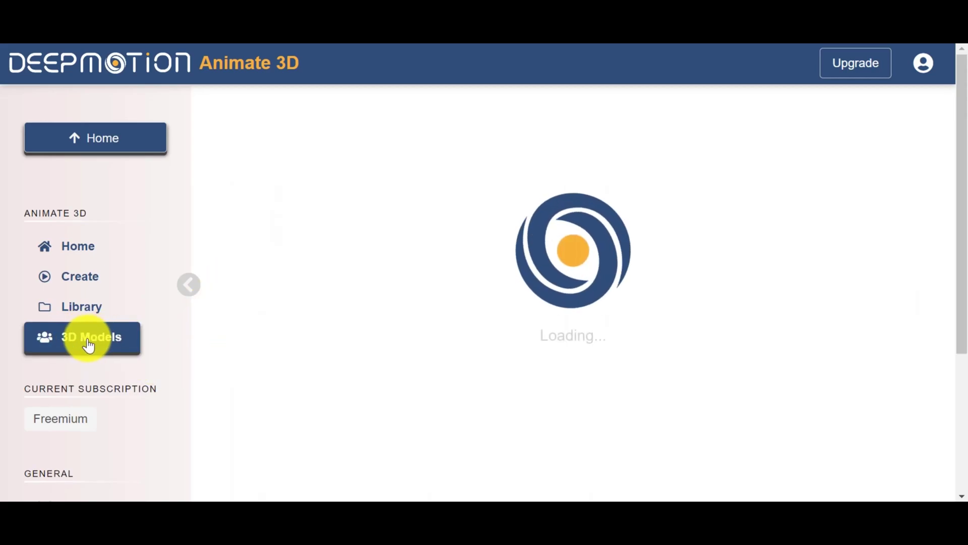
scroll(966, 441, "down", 5)
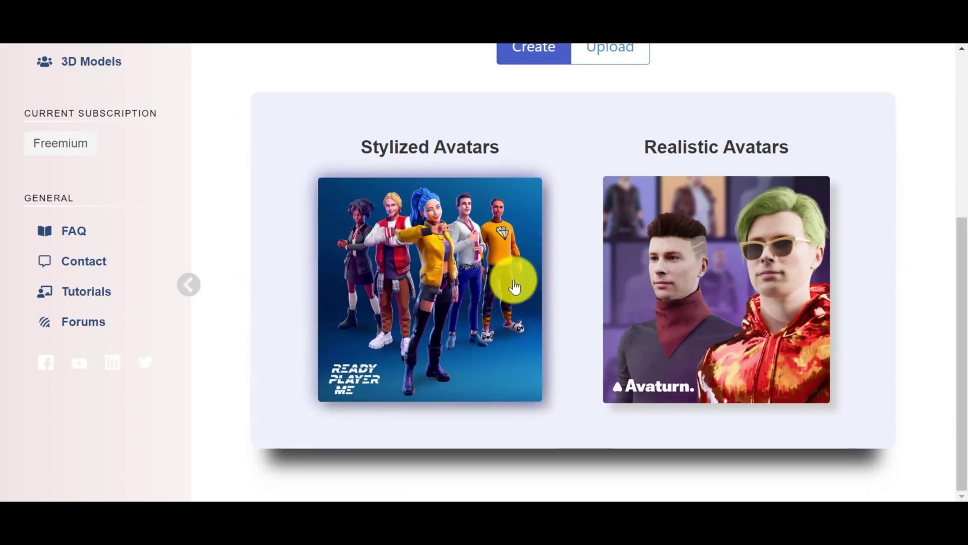
left_click(437, 290)
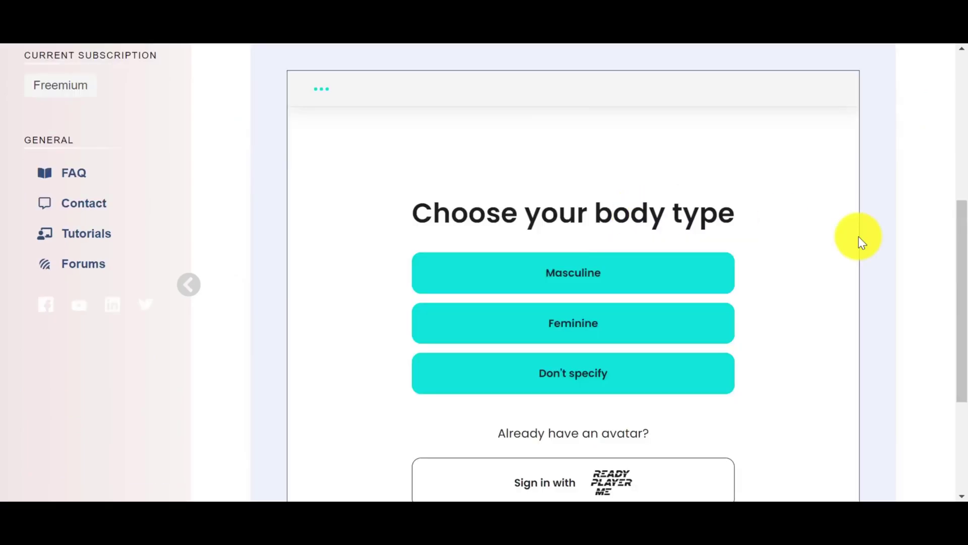
scroll(963, 272, "down", 2)
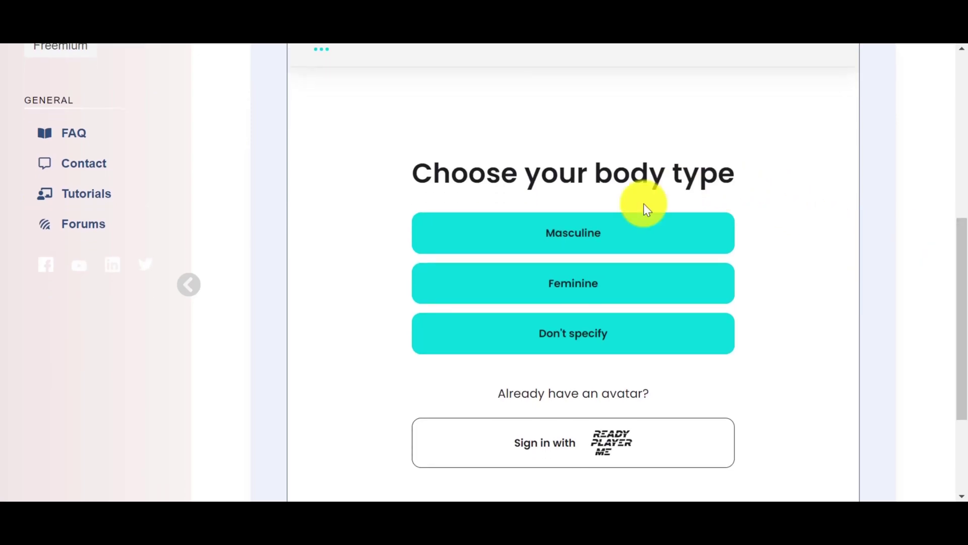
Choose the Feminine body type and continue without a selfie photo
left_click(561, 299)
left_click_drag(965, 297, 958, 313)
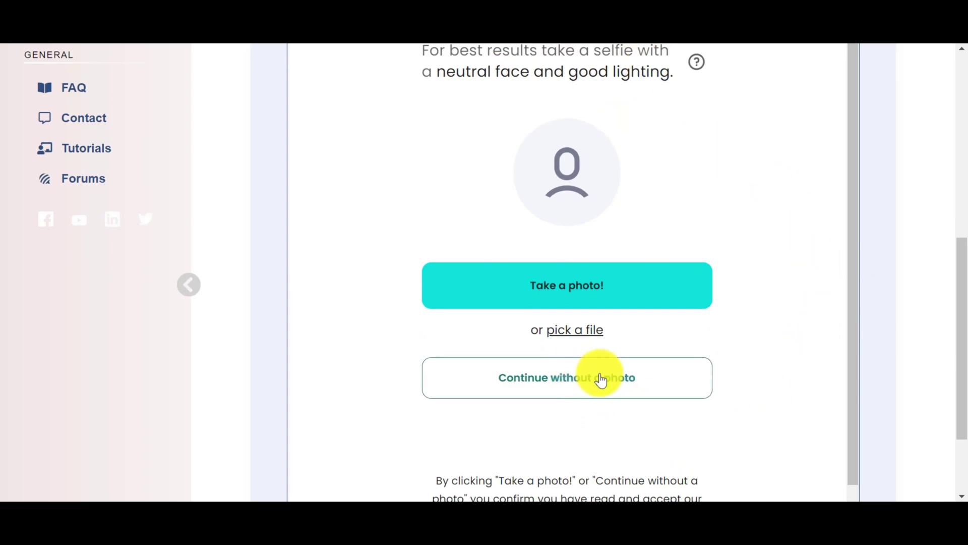
left_click(576, 388)
left_click_drag(703, 324, 732, 183)
scroll(732, 183, "up", 2)
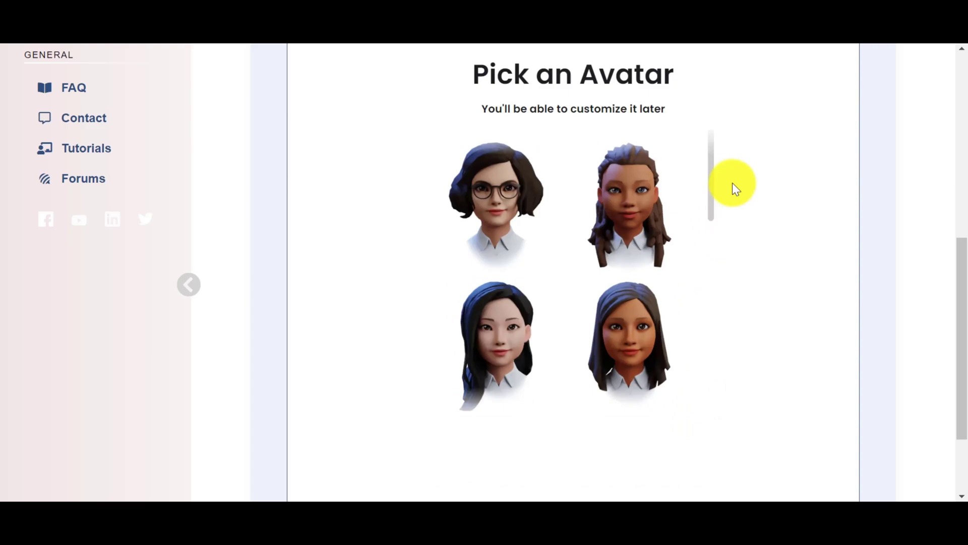
Pick the black-haired preset avatar and give it thicker eyebrows
left_click(512, 332)
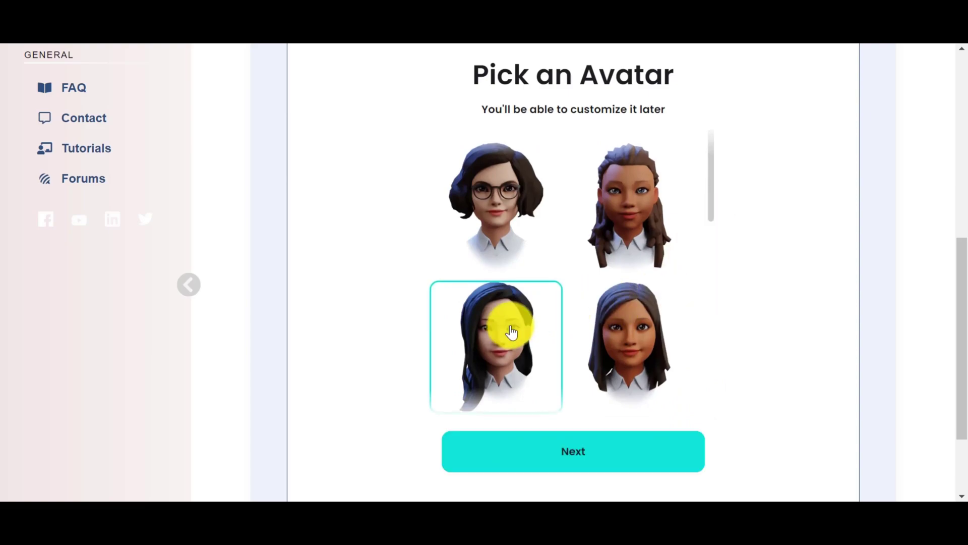
left_click(581, 455)
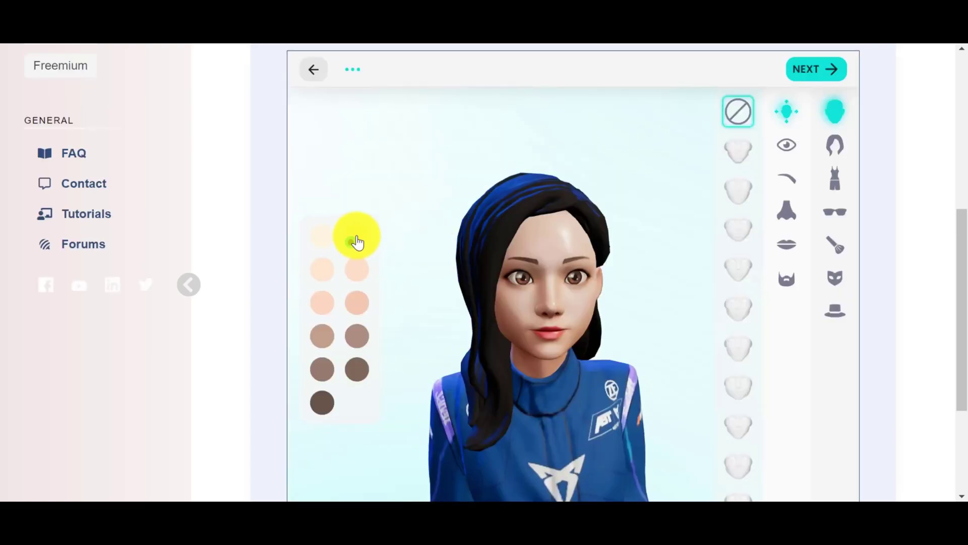
left_click(356, 242)
left_click(786, 144)
left_click(786, 179)
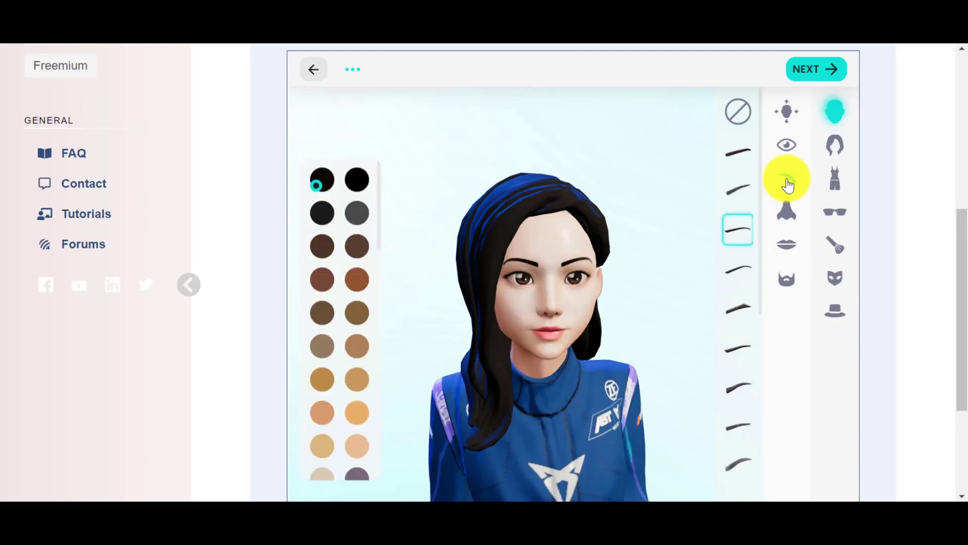
left_click(737, 386)
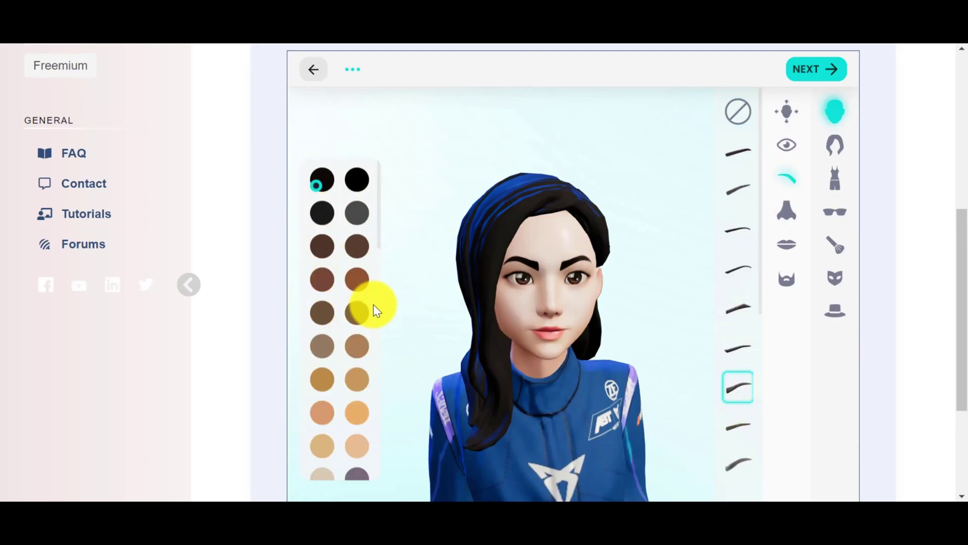
Review nose and lip options, then give the avatar a high ponytail, white jacket and no hat
left_click(787, 211)
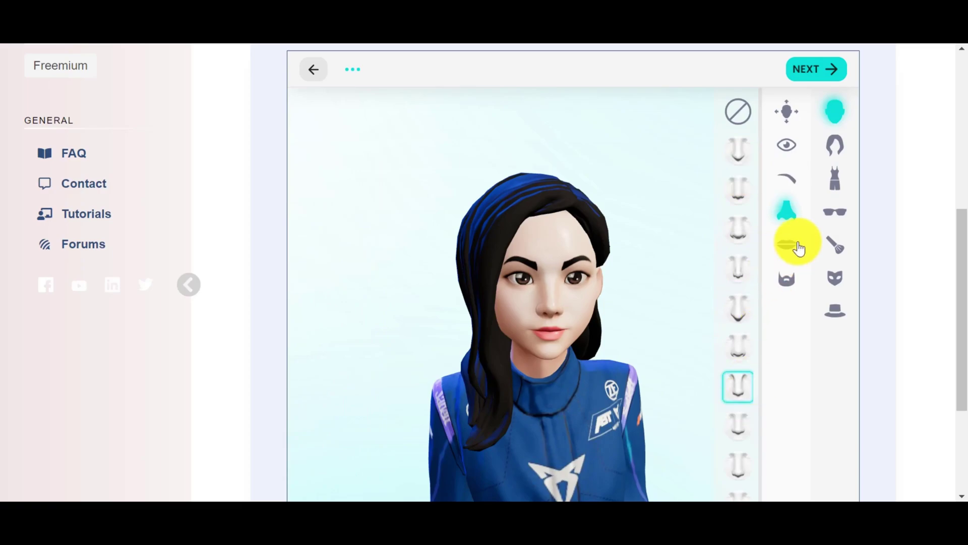
left_click(787, 244)
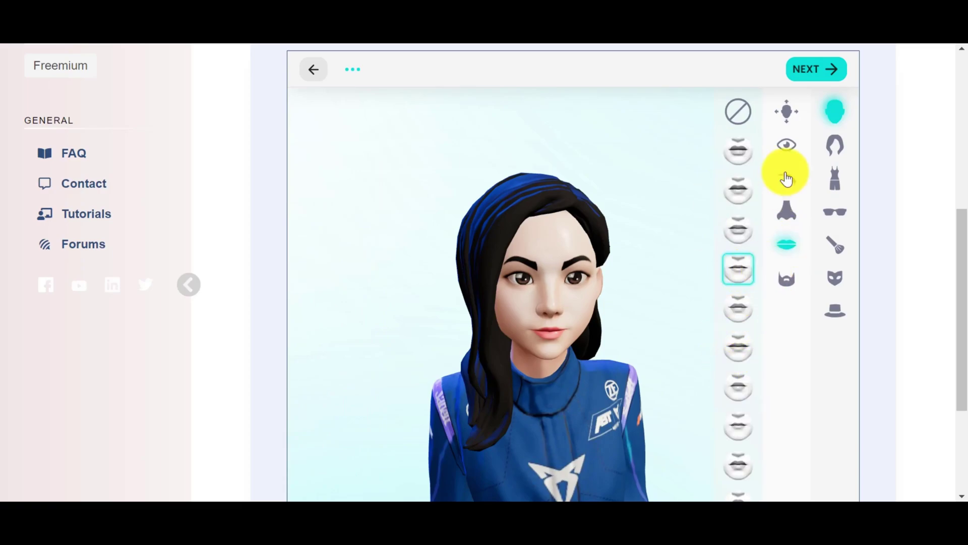
left_click(834, 145)
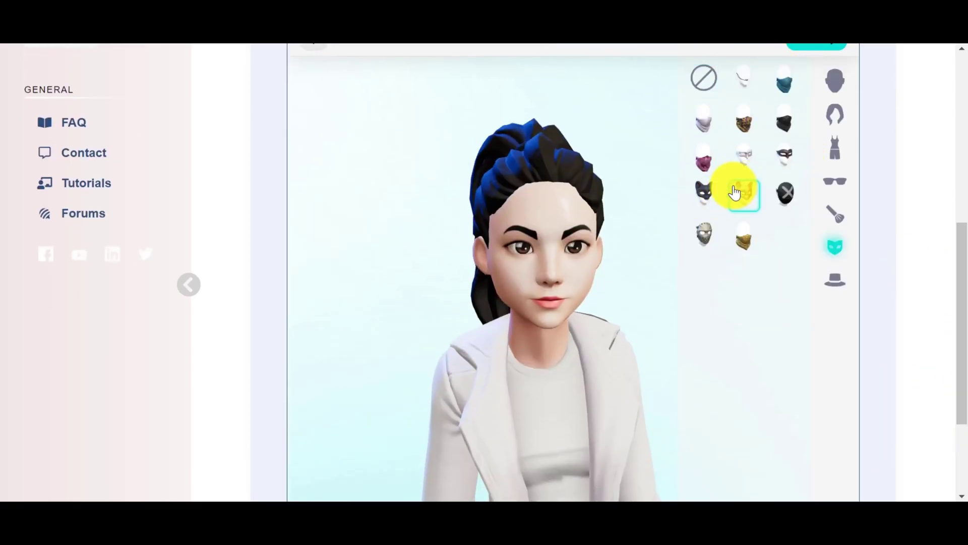
left_click(835, 280)
scroll(848, 100, "up", 2)
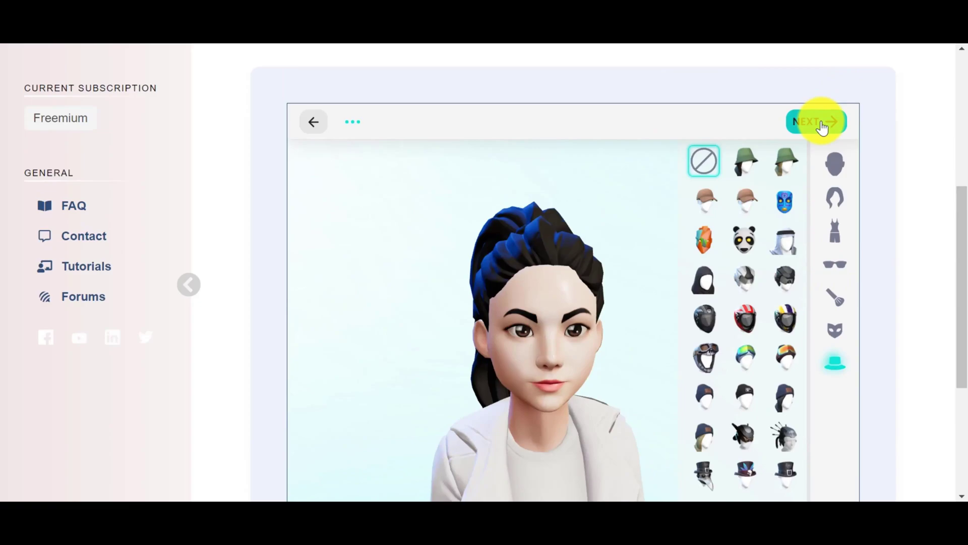
Finish the avatar, skip signup, and save it as a character named 'Luna'
left_click(822, 126)
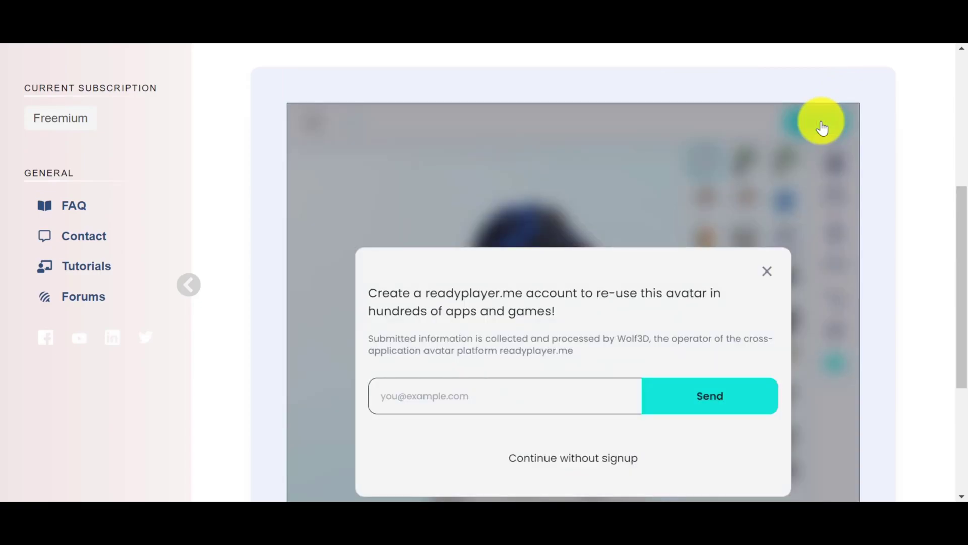
scroll(680, 368, "down", 2)
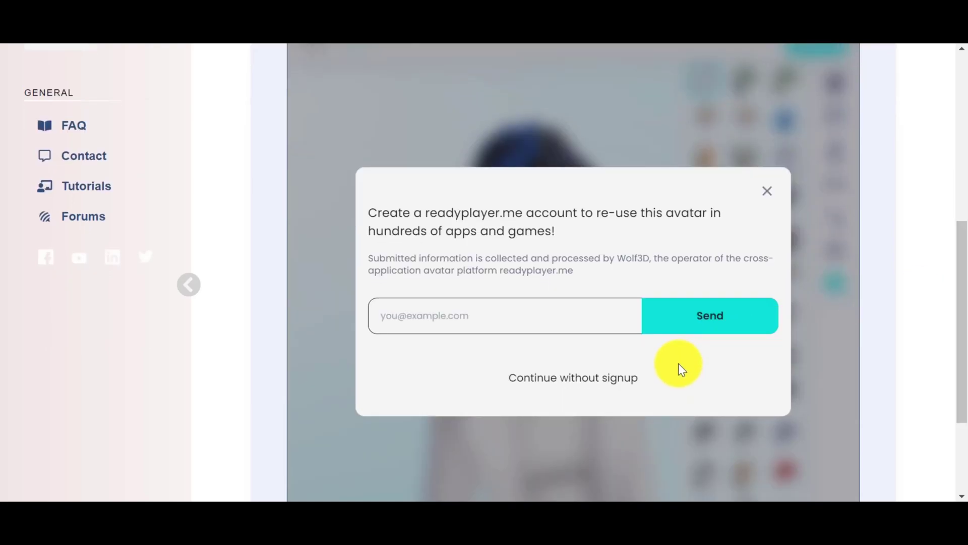
left_click(593, 389)
left_click(515, 282)
type("Luna")
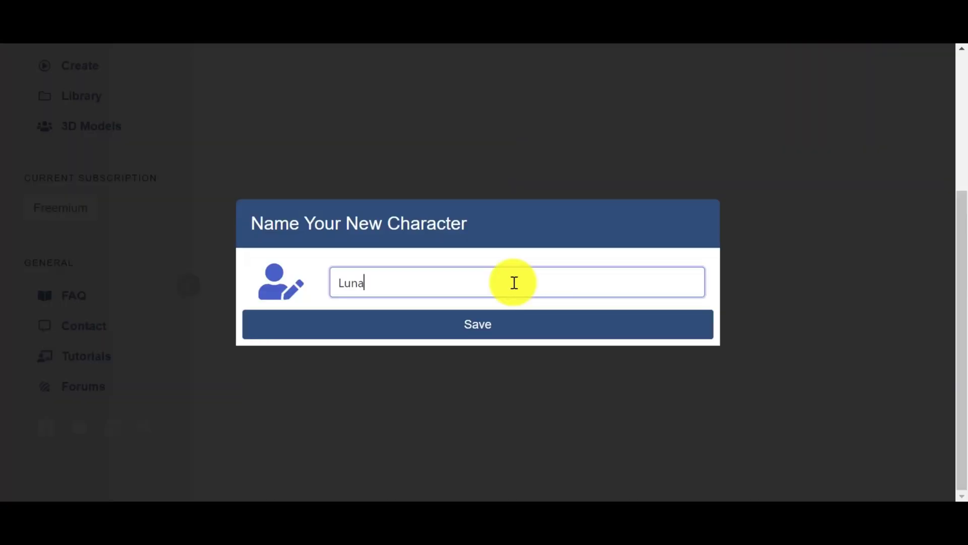
left_click(498, 333)
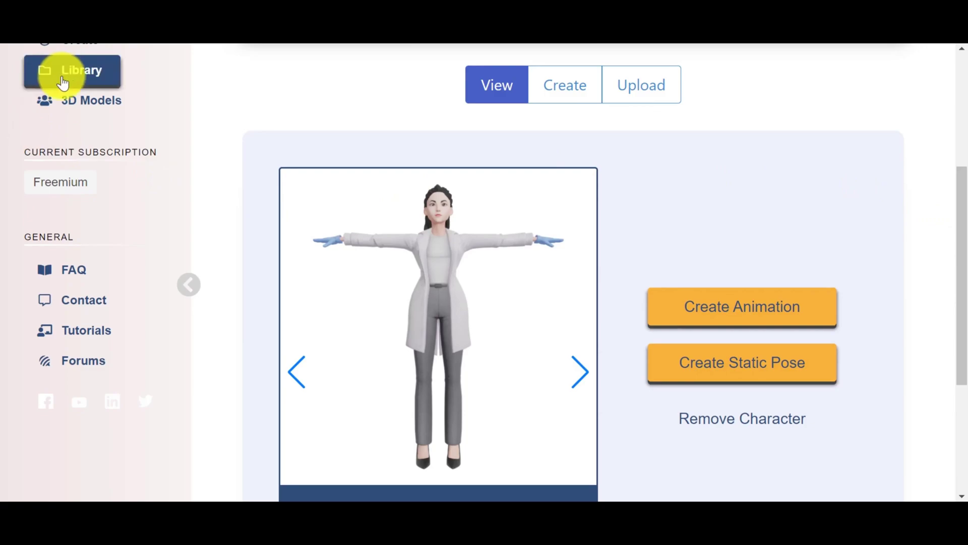
Start a Luna animation from the woman dancing video, renamed womandancing.mp4
scroll(795, 186, "down", 2)
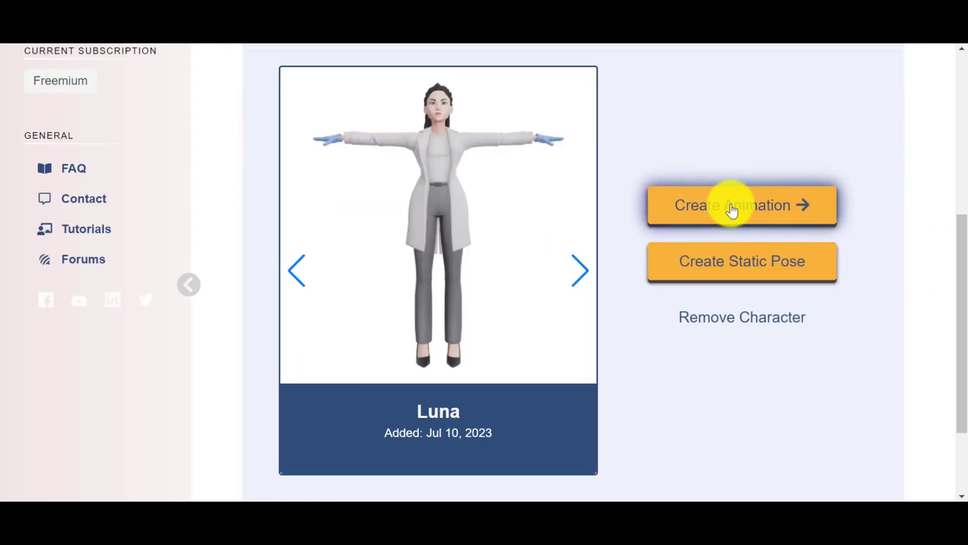
left_click(736, 216)
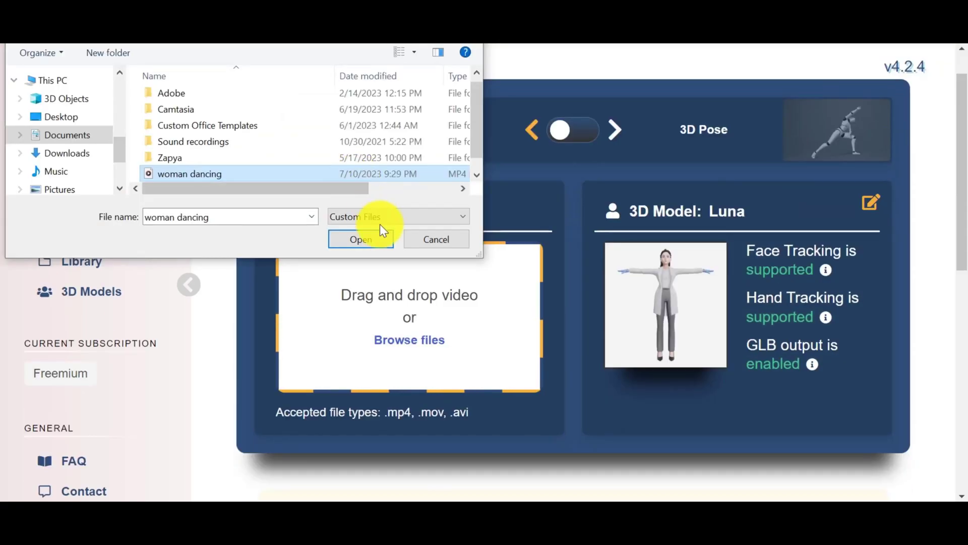
left_click(382, 240)
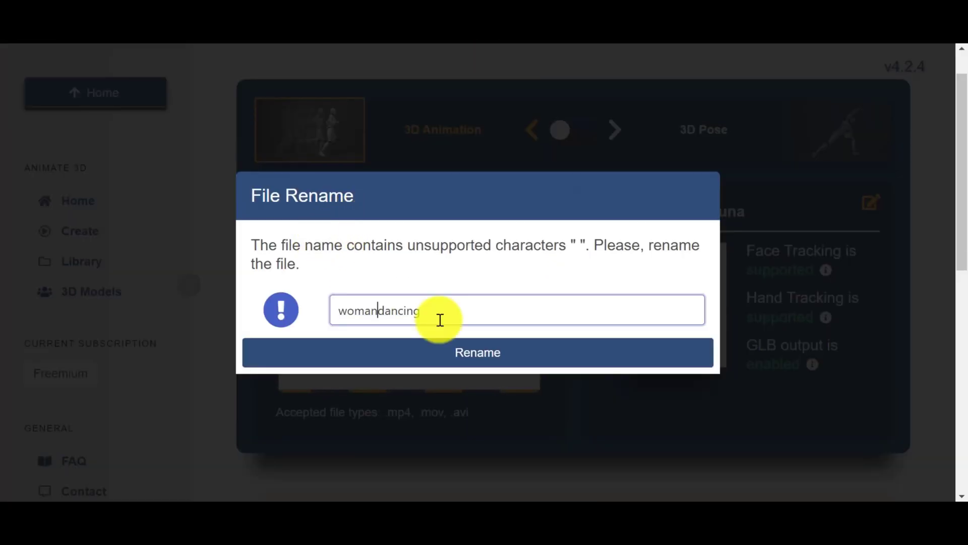
left_click(450, 355)
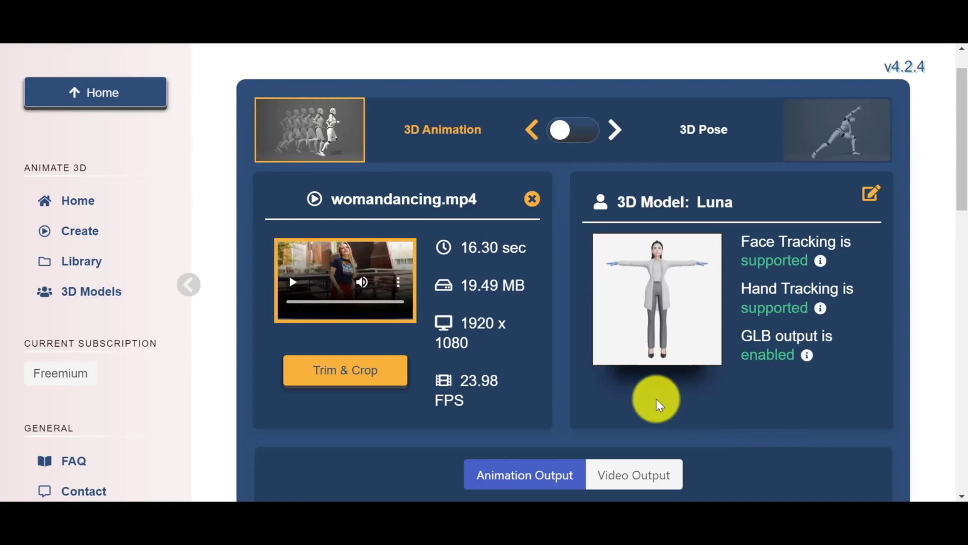
left_click(370, 384)
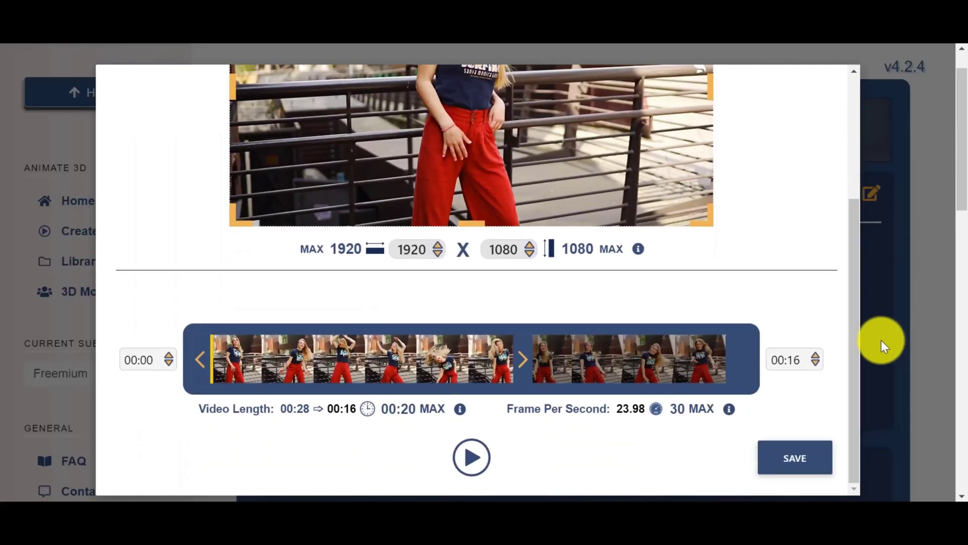
Trim the clip to 16.10 seconds and enable MP4 video output
left_click(783, 463)
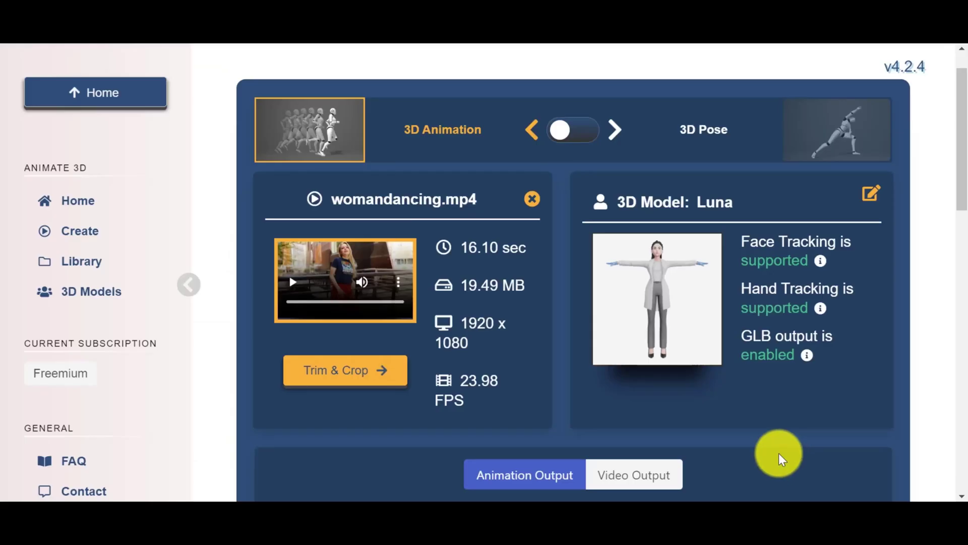
left_click(634, 475)
scroll(634, 475, "down", 5)
left_click(285, 300)
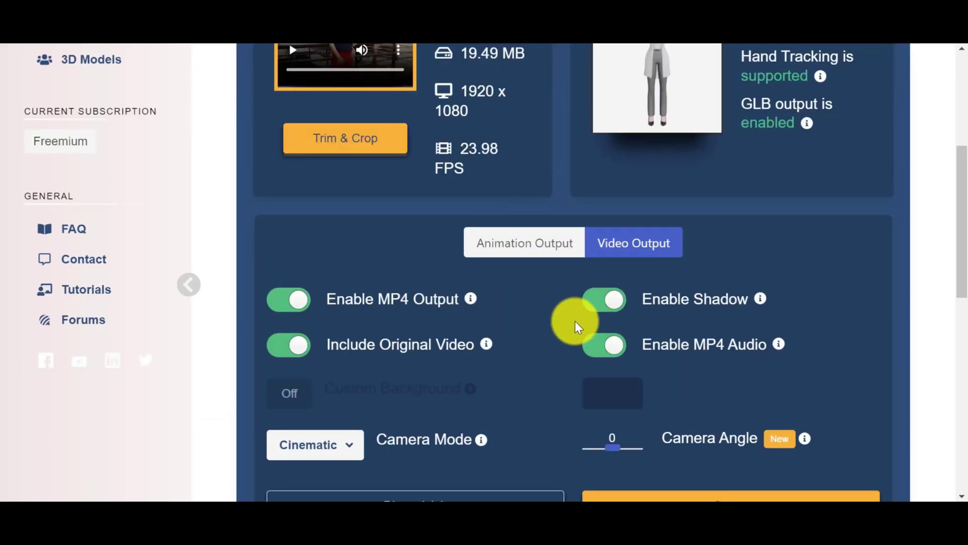
Exclude the original video, use a solid green background, and disable the shadow
left_click(283, 347)
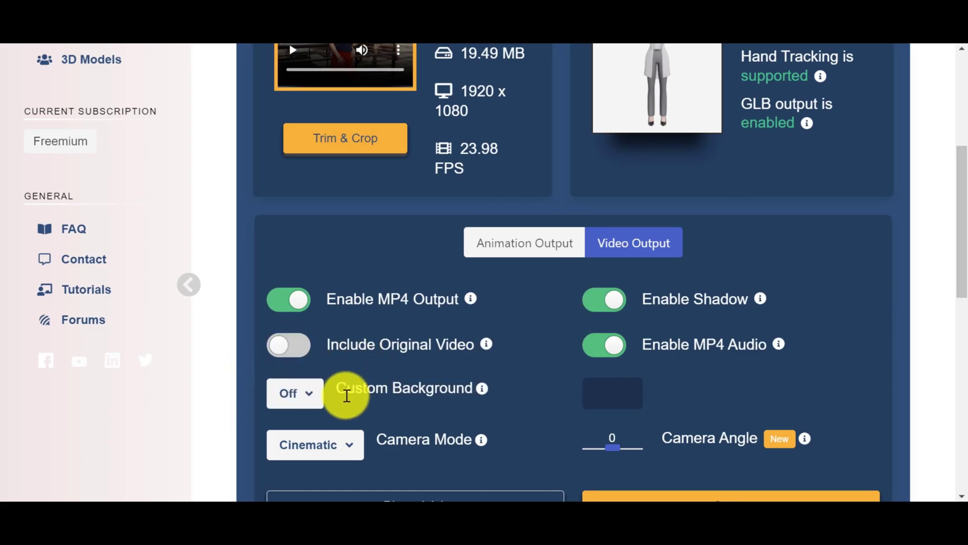
left_click(307, 403)
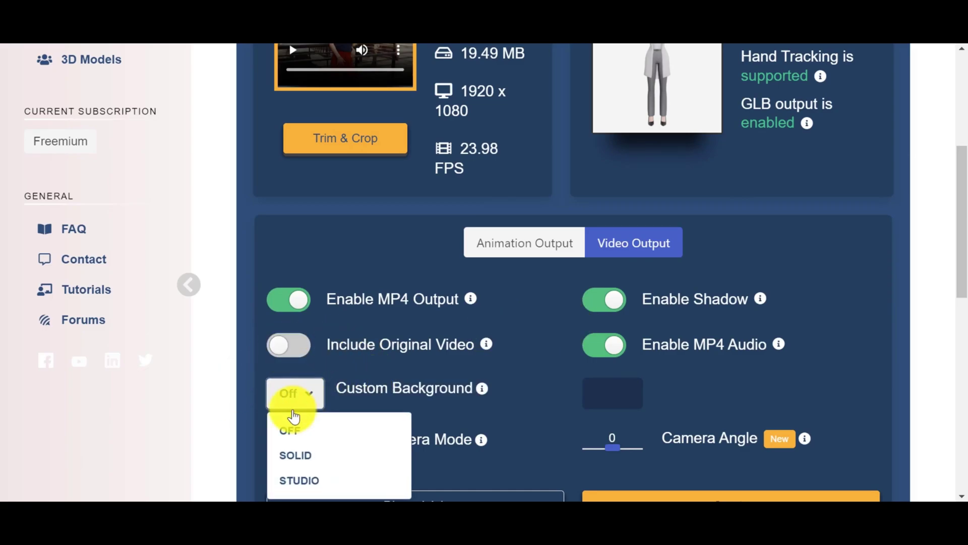
left_click(292, 455)
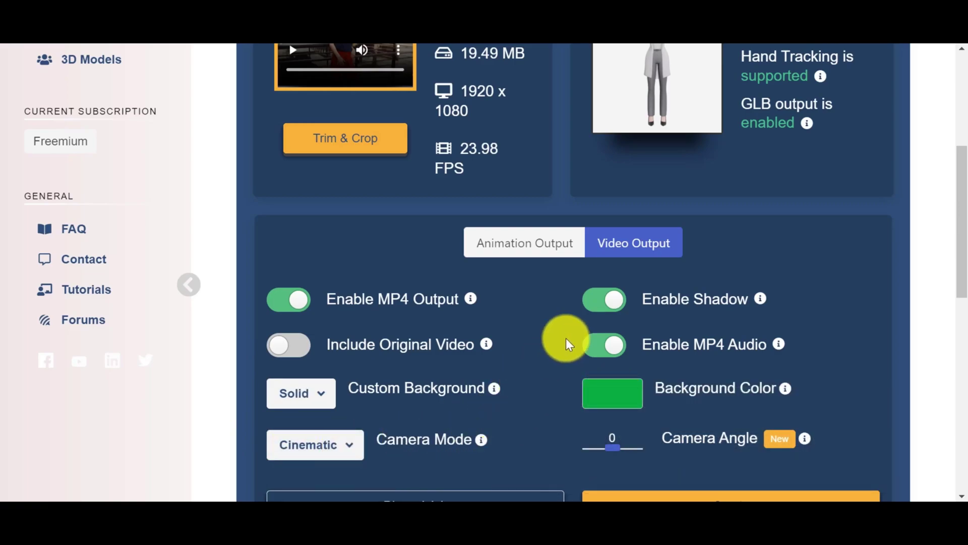
left_click(601, 302)
scroll(601, 303, "down", 2)
Confirm and start the womandancing animation job, then scroll to the result player
left_click(713, 399)
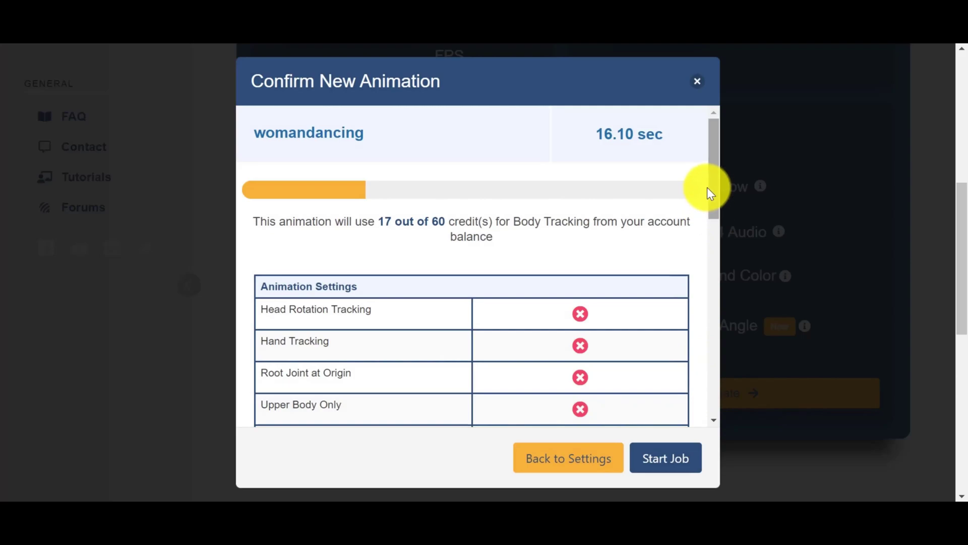
mouse_move(707, 188)
left_mouse_down()
mouse_move(723, 211)
mouse_move(744, 299)
mouse_move(741, 398)
left_mouse_up()
left_click(652, 459)
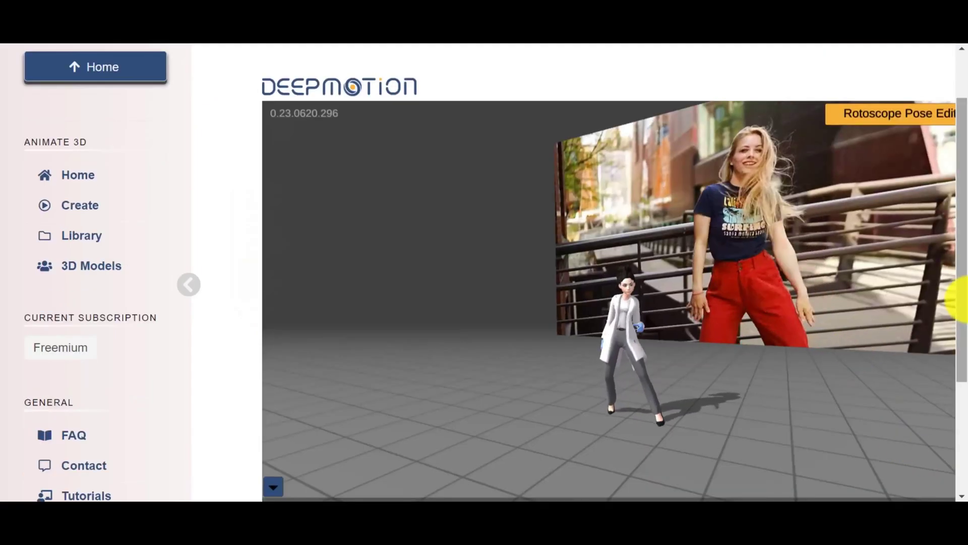
left_click_drag(958, 303, 959, 411)
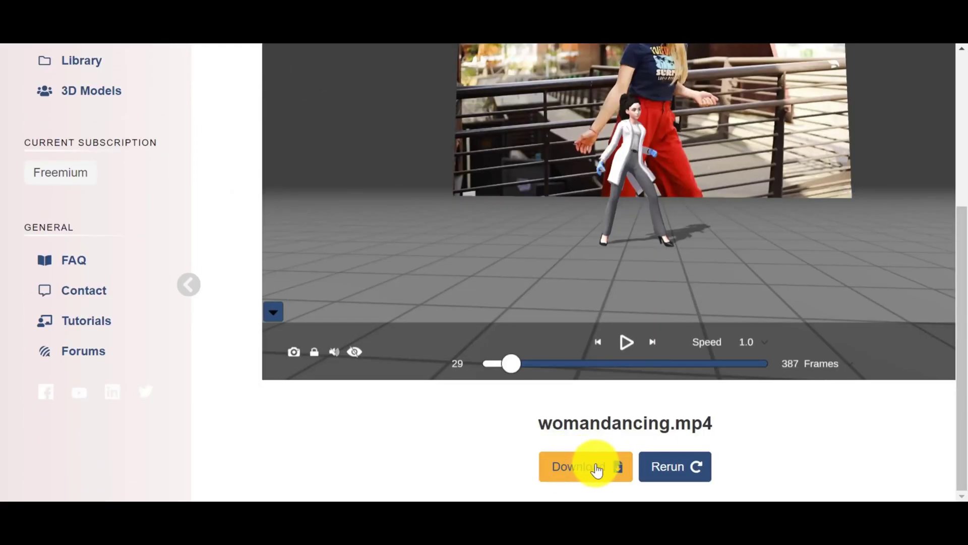
Download Luna's dance animation in MP4 format
left_click(597, 470)
left_click(614, 304)
left_click(579, 415)
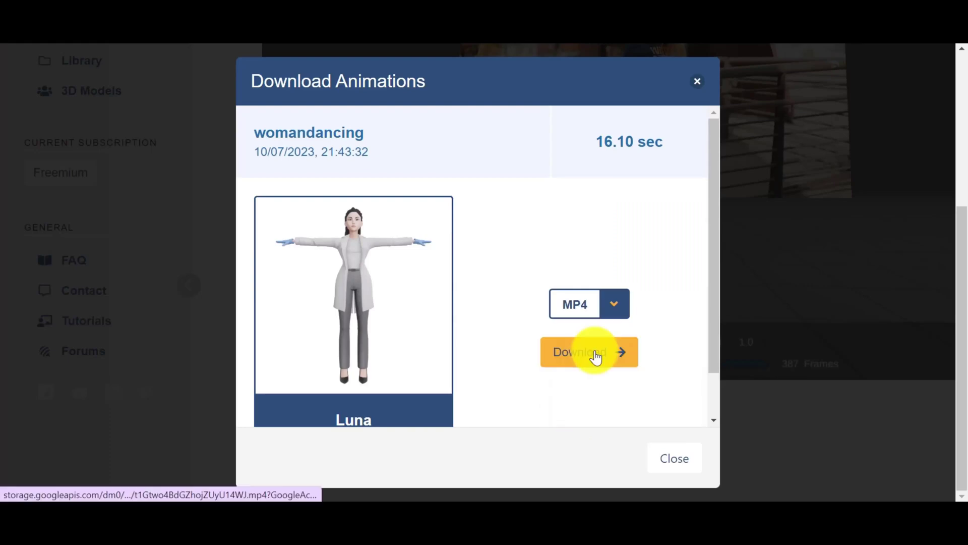
left_click(596, 355)
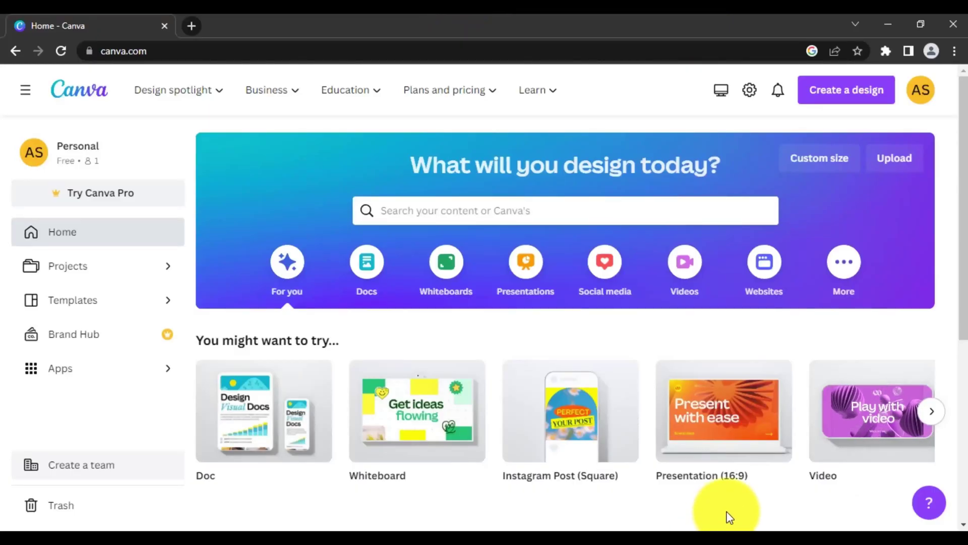
Create a 1920×1280 design and add the underwater video found by searching elements for 'animation'
left_click(832, 98)
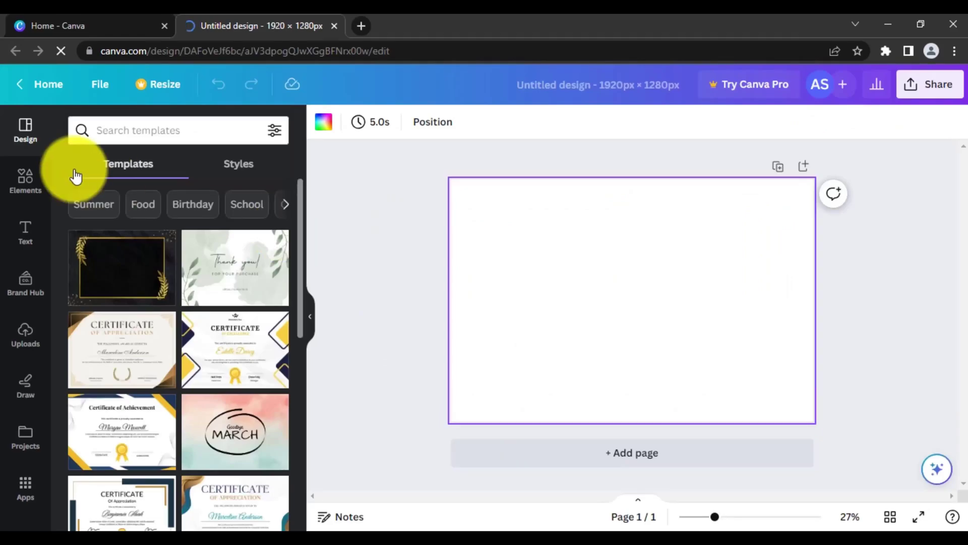
left_click(25, 197)
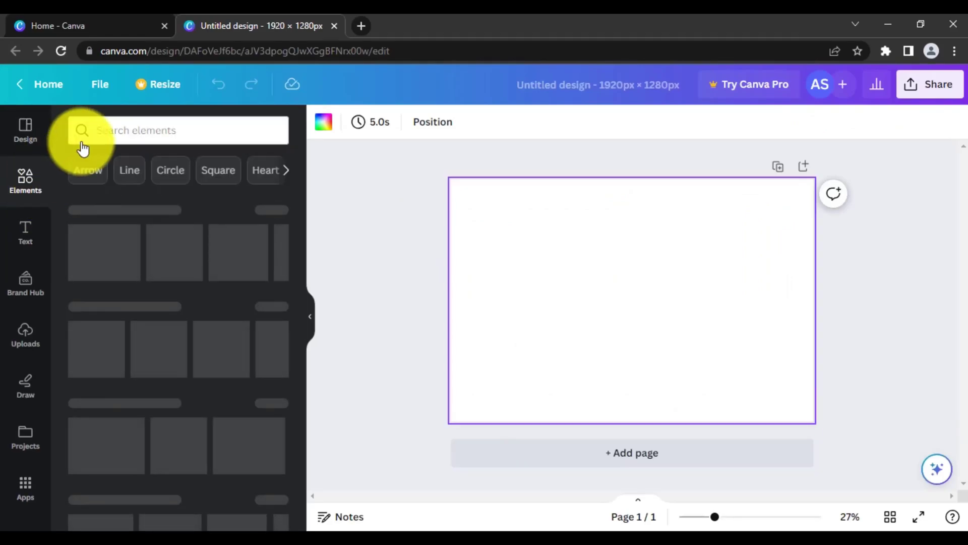
left_click(104, 130)
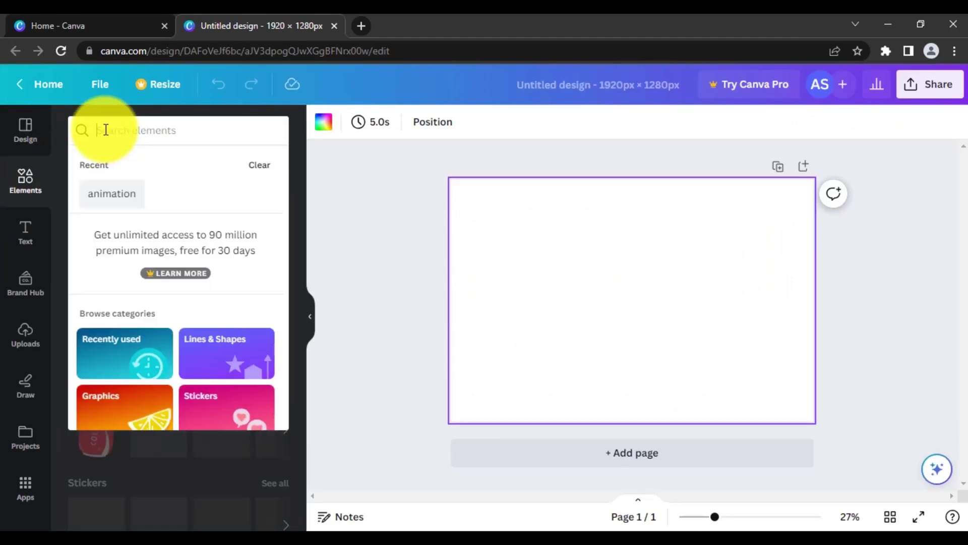
left_click(112, 193)
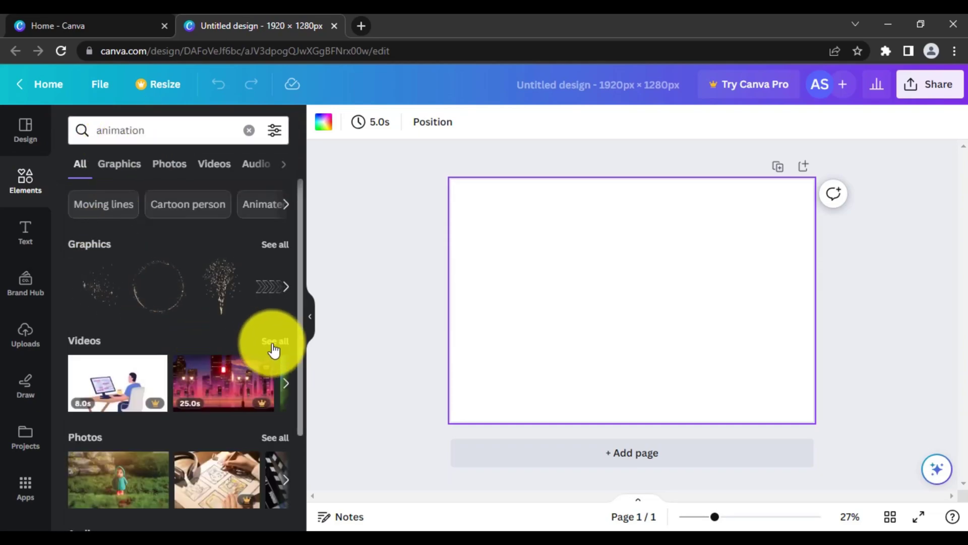
left_click(273, 348)
left_click(119, 314)
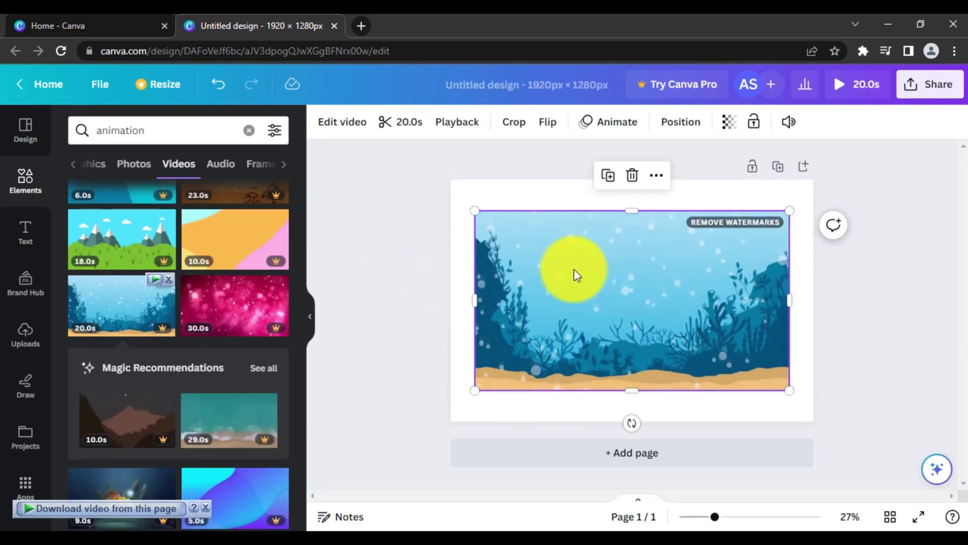
Set the underwater video as the page background and bring up the Share download options
right_click(578, 273)
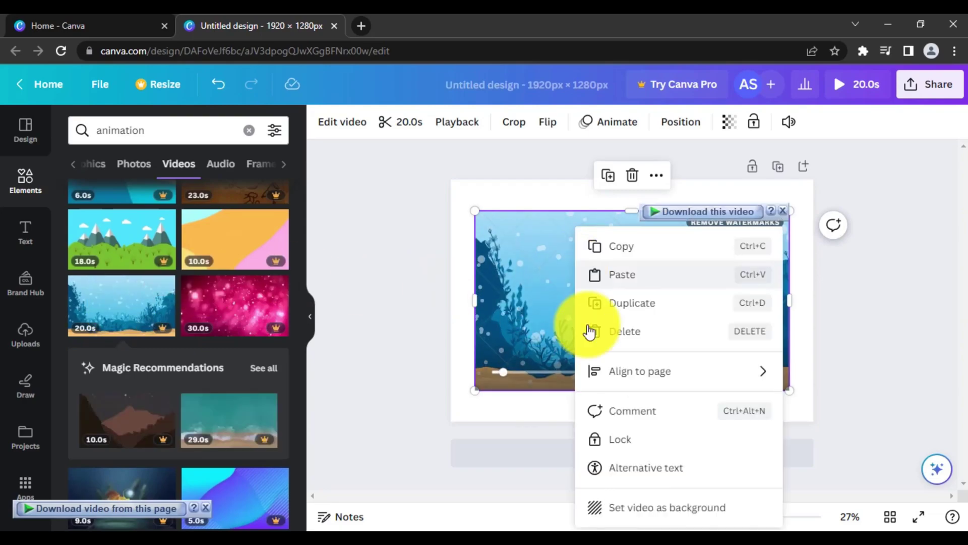
left_click(633, 508)
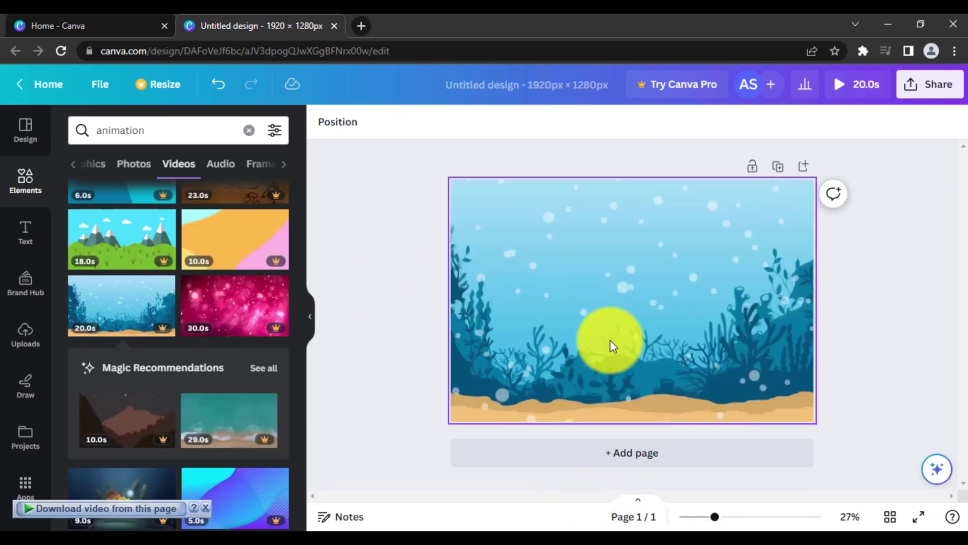
left_click(929, 84)
scroll(779, 399, "down", 2)
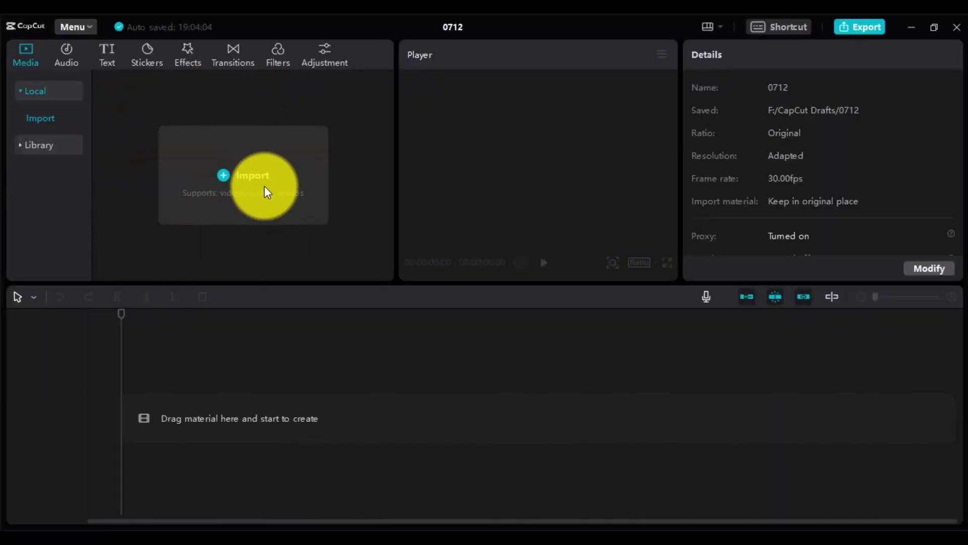
Import the background and woman dancing videos into the CapCut media panel
left_click(266, 187)
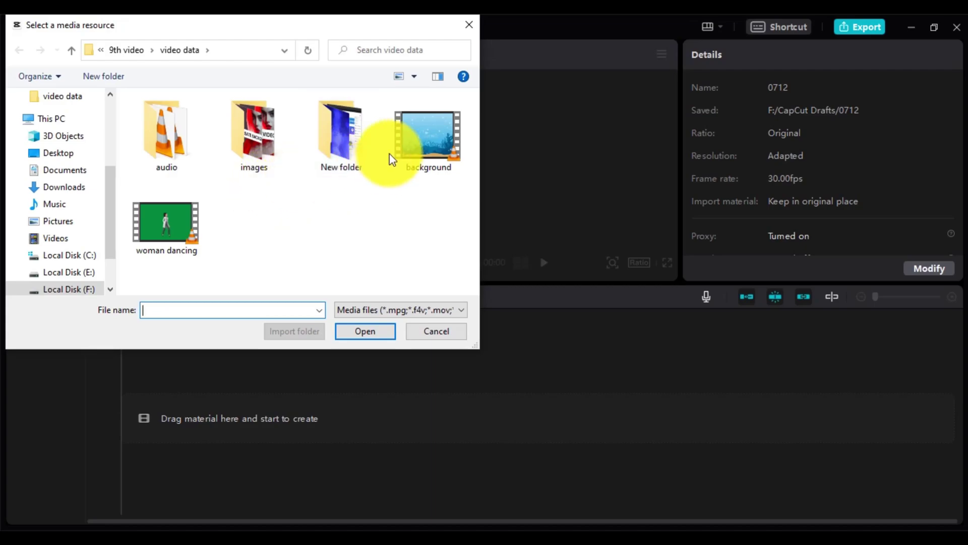
left_click(418, 154)
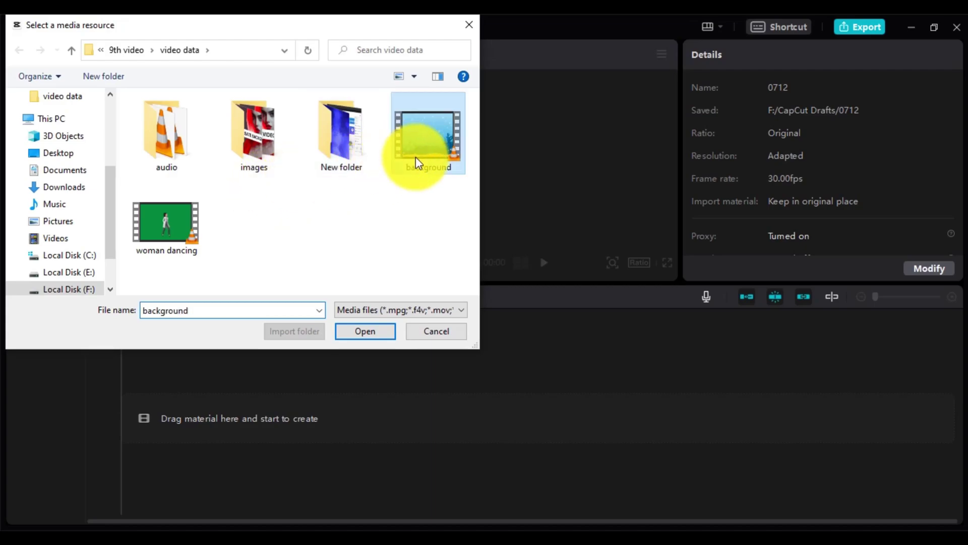
left_click(167, 228, "ctrl")
left_click(365, 330)
Place the background on the timeline with the woman dancing clip stacked above it
mouse_move(143, 154)
left_mouse_down()
mouse_move(147, 435)
mouse_move(134, 414)
left_mouse_up()
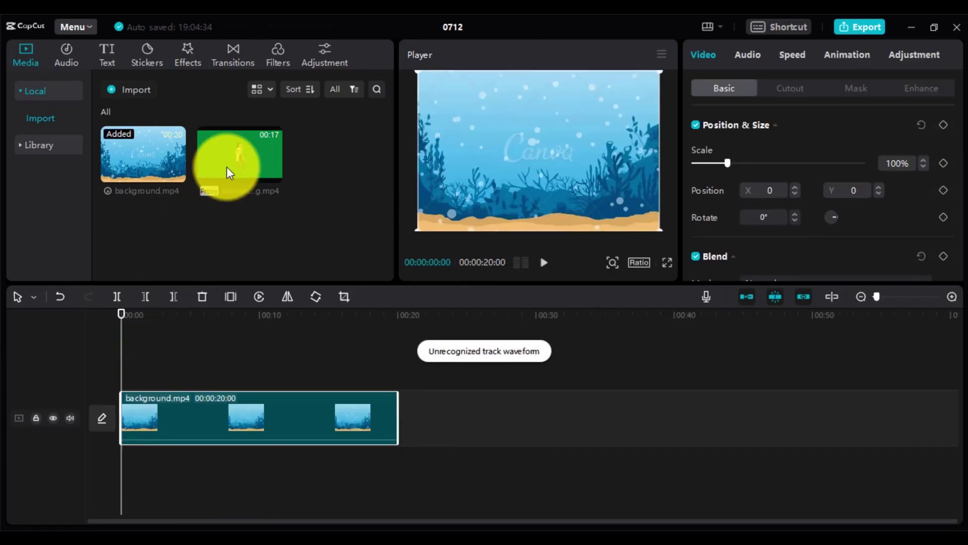
mouse_move(234, 173)
left_mouse_down()
mouse_move(230, 223)
mouse_move(128, 370)
left_mouse_up()
left_click_drag(134, 321, 324, 310)
Trim the background to the dancer's length, then chroma-key the green at strength 30, shadow 8
key("w")
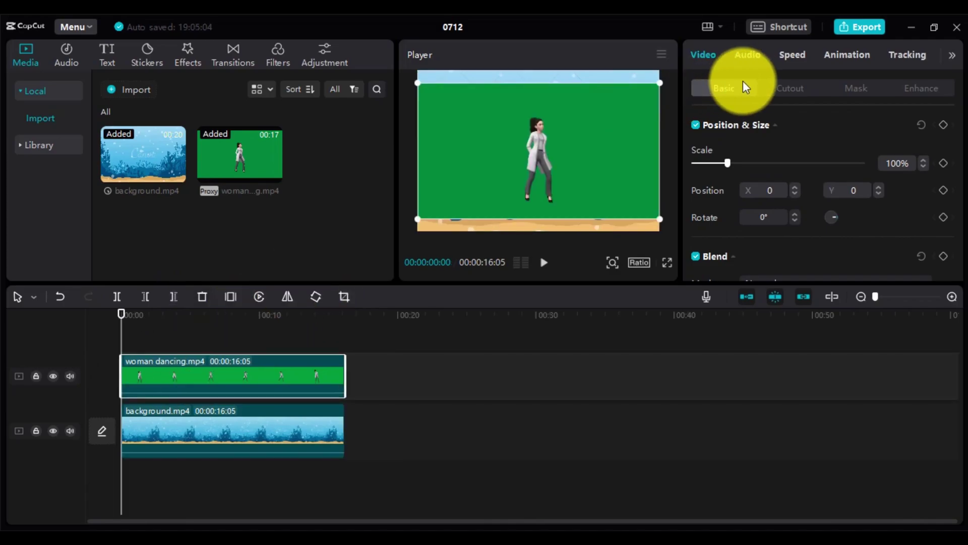
left_click(785, 90)
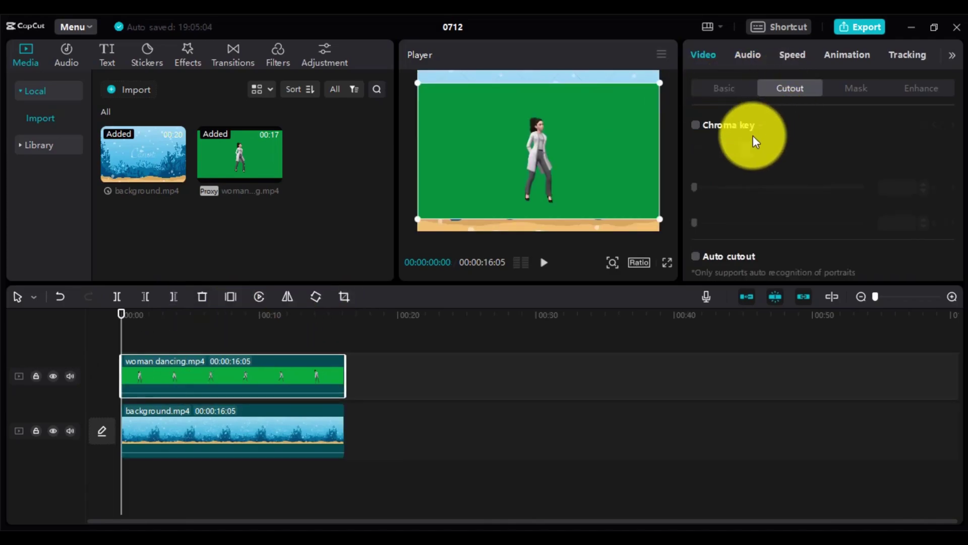
left_click(696, 125)
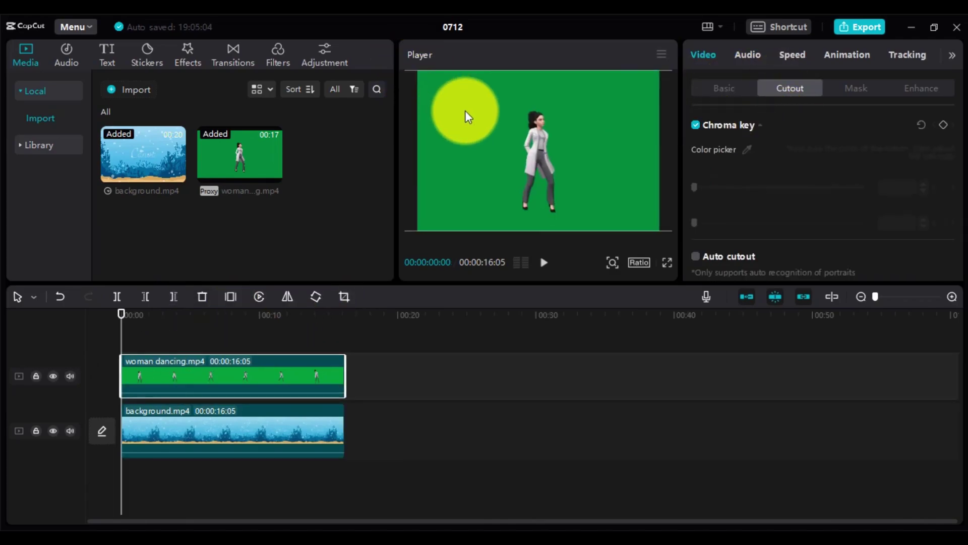
left_click(748, 149)
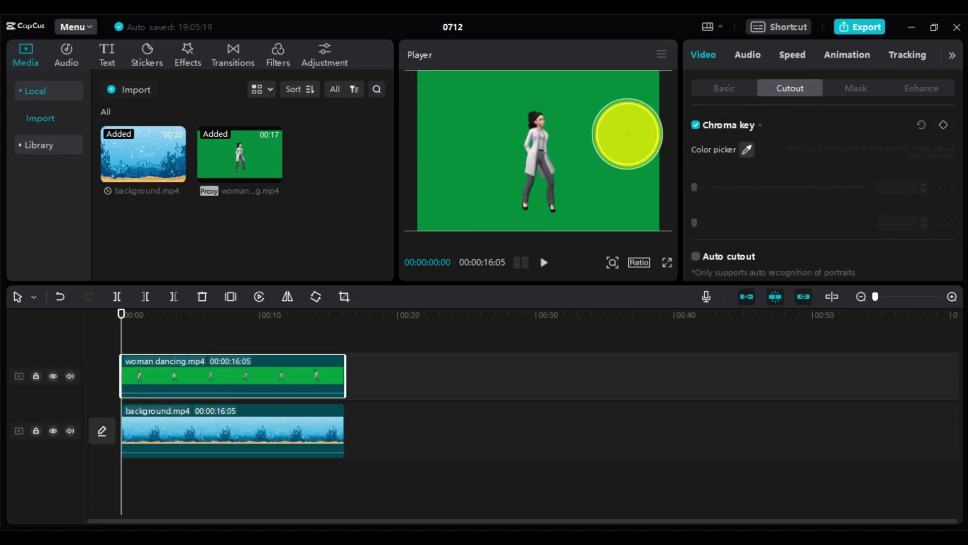
left_click(627, 134)
left_click_drag(694, 187, 745, 187)
left_click_drag(695, 222, 707, 223)
left_click(544, 262)
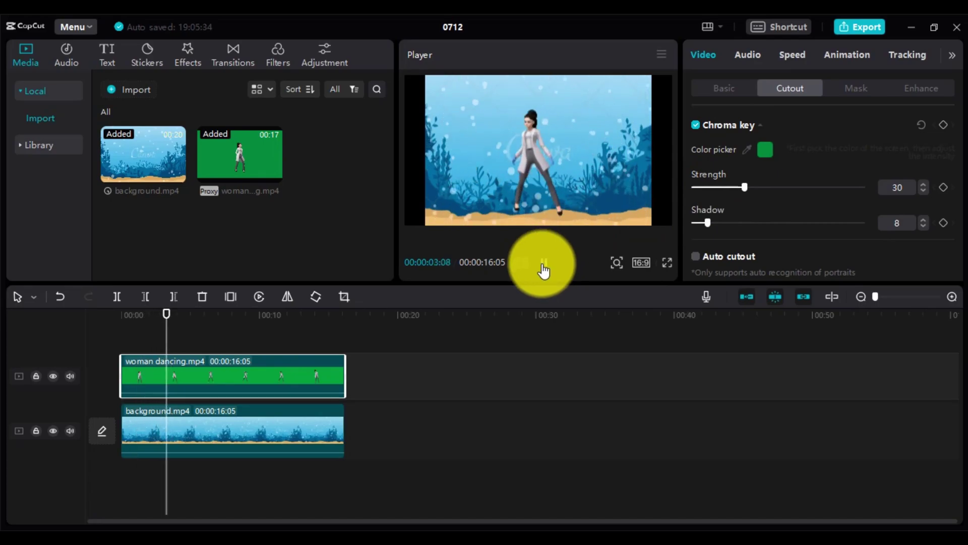
Open the export settings for project 0712, showing 4K, 60fps MP4
left_click(849, 28)
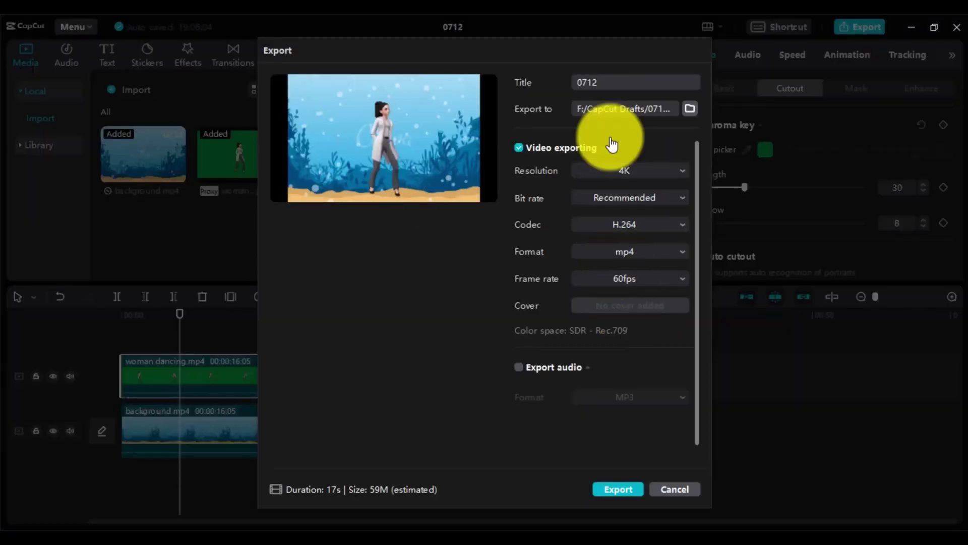